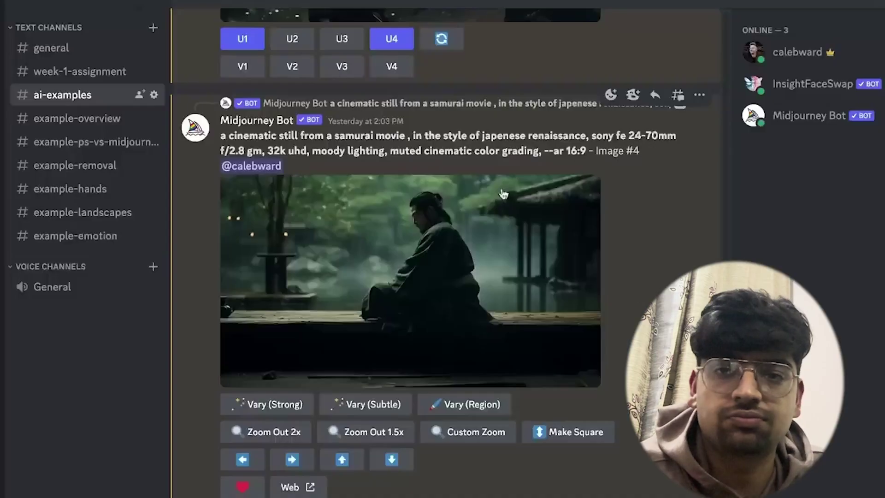
# - Highlight 'cinematic still', the camera/lens part and 'muted cinematic color grading' in the prompt, then enlarge the samurai image
pyautogui.moveTo(228, 136); pyautogui.dragTo(407, 138)
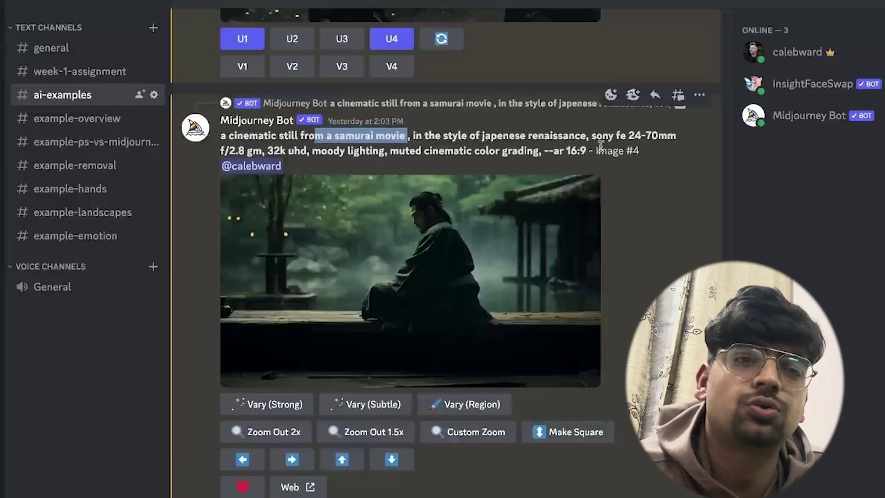
pyautogui.moveTo(593, 137); pyautogui.dragTo(308, 152)
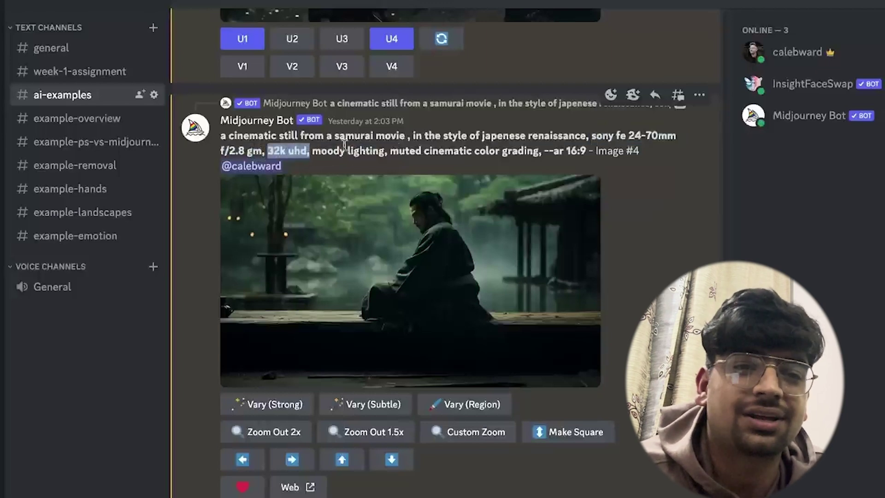
pyautogui.moveTo(390, 152); pyautogui.dragTo(545, 153)
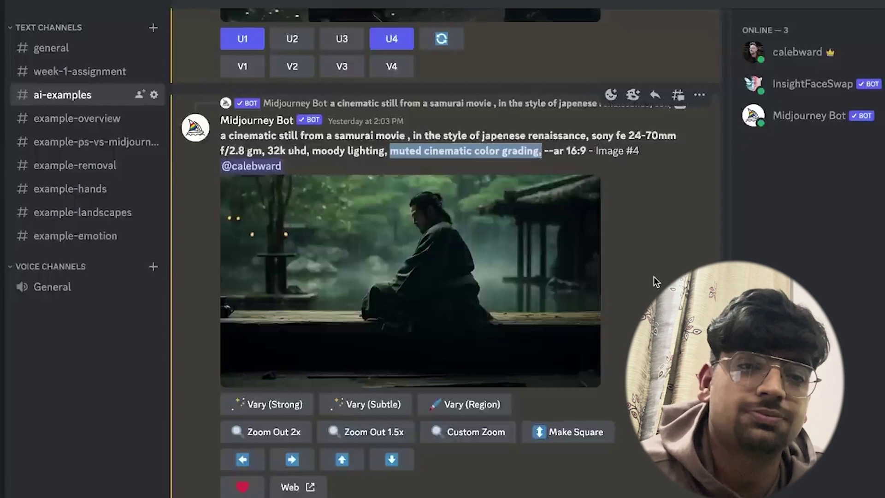
pyautogui.click(500, 282)
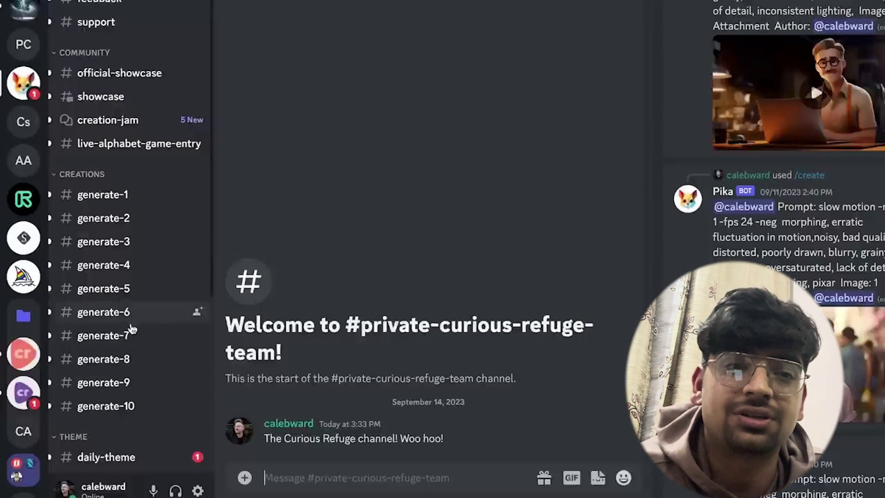
# - In #generate-6, start Pika's /create command with the optional image field added
pyautogui.click(148, 317)
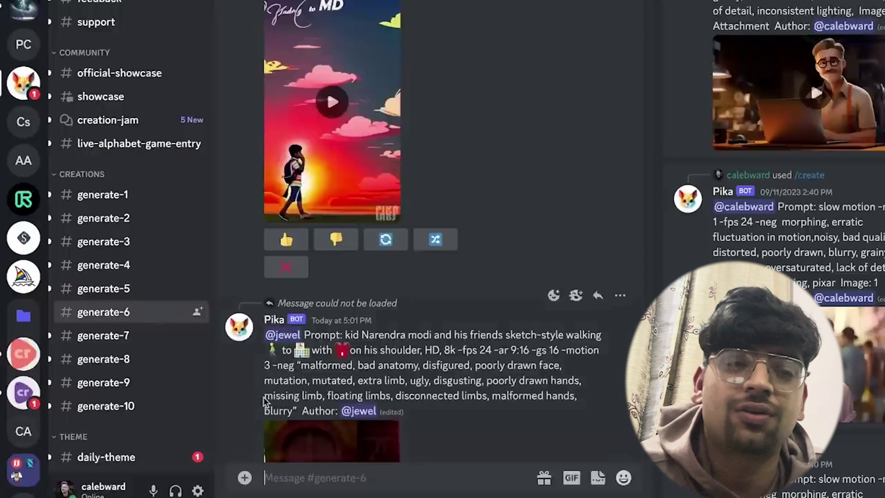
pyautogui.write('/')
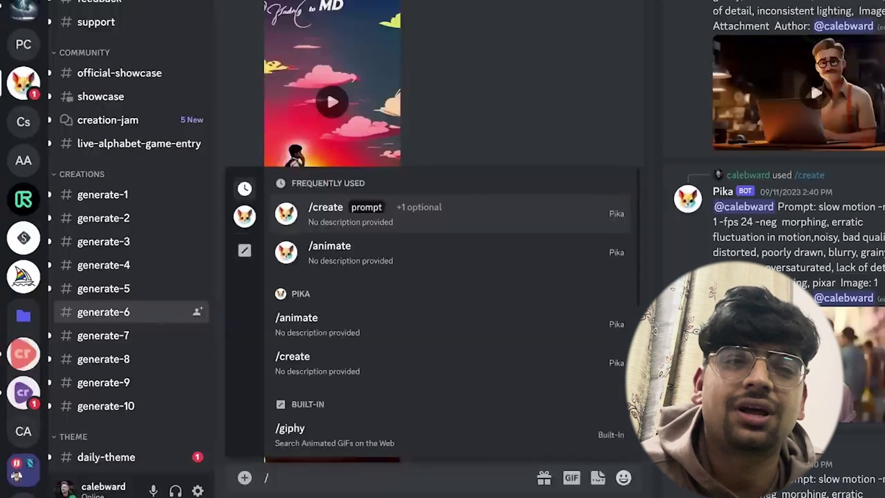
pyautogui.press('Return')
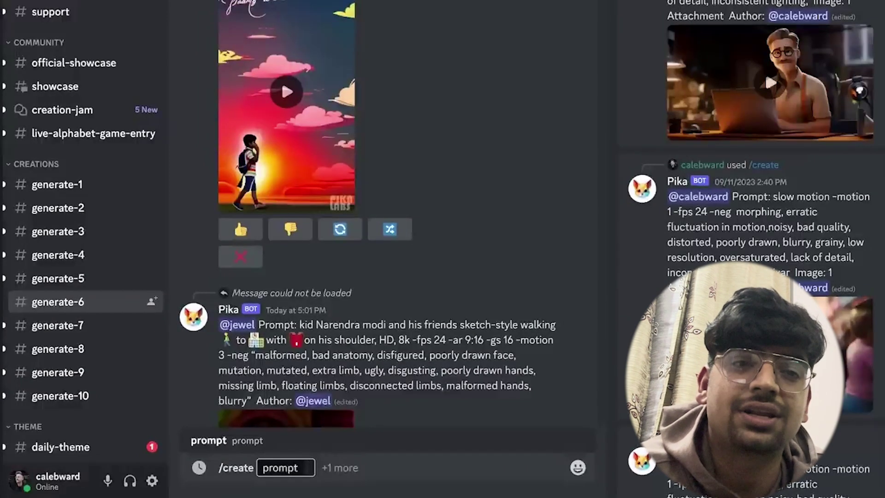
pyautogui.click(357, 469)
pyautogui.click(263, 410)
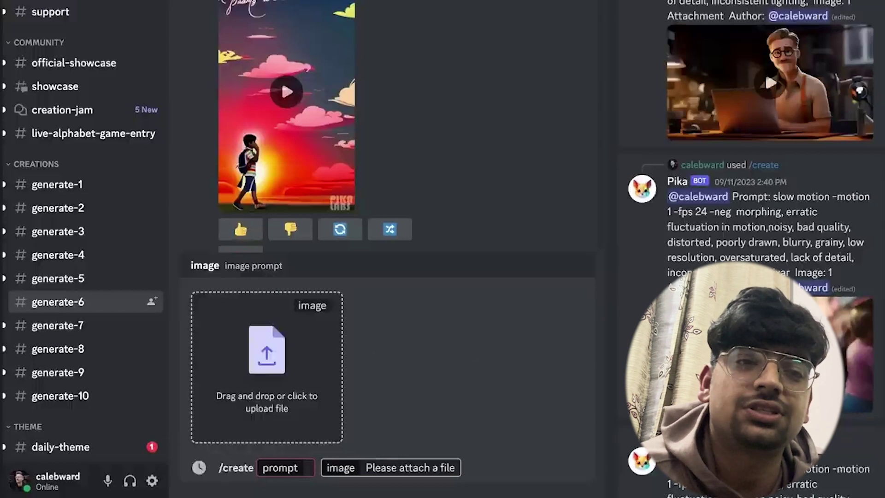
pyautogui.moveTo(175, 487)
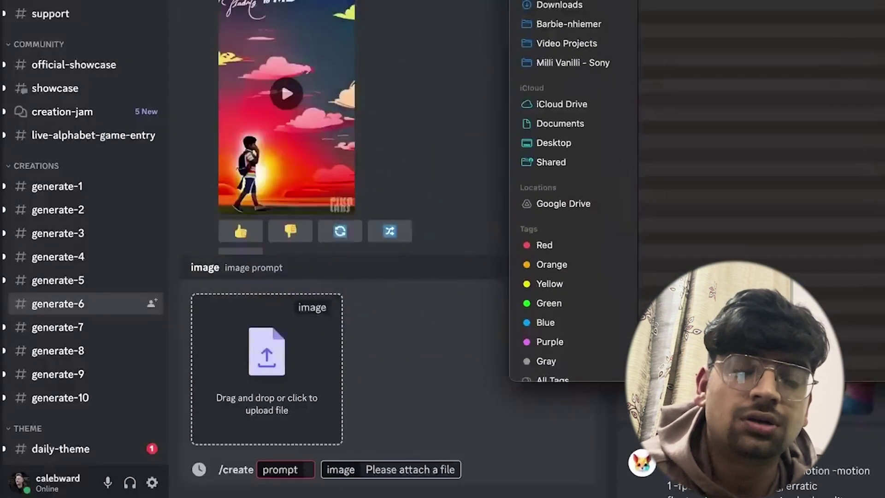
# - Attach Close Up of Man.png as the /create image and move into the prompt field
pyautogui.moveTo(738, 139); pyautogui.dragTo(267, 351)
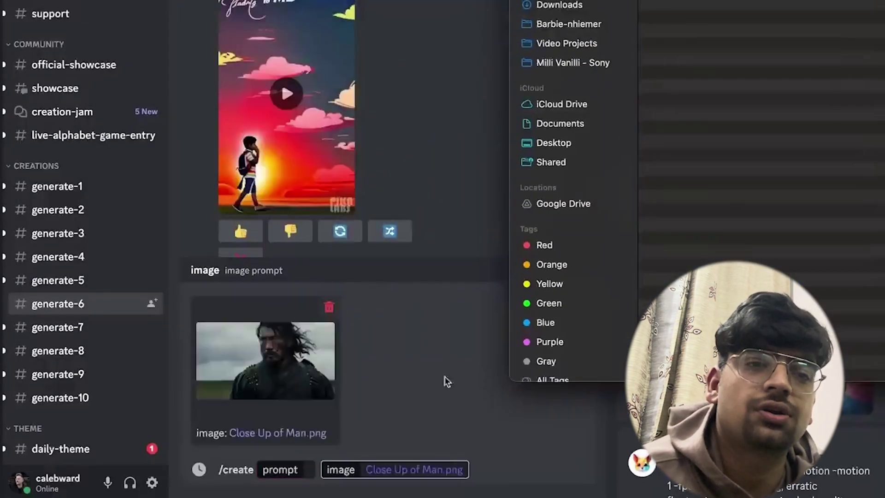
pyautogui.click(346, 477)
pyautogui.click(304, 470)
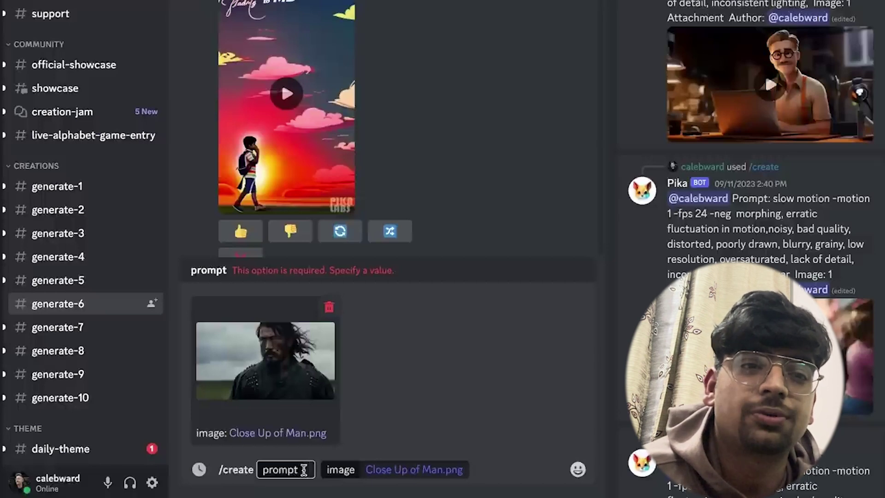
# - Type 'slow motion, hair blowing, slight cloud movement in th' into the /create prompt
pyautogui.write('slow motion')
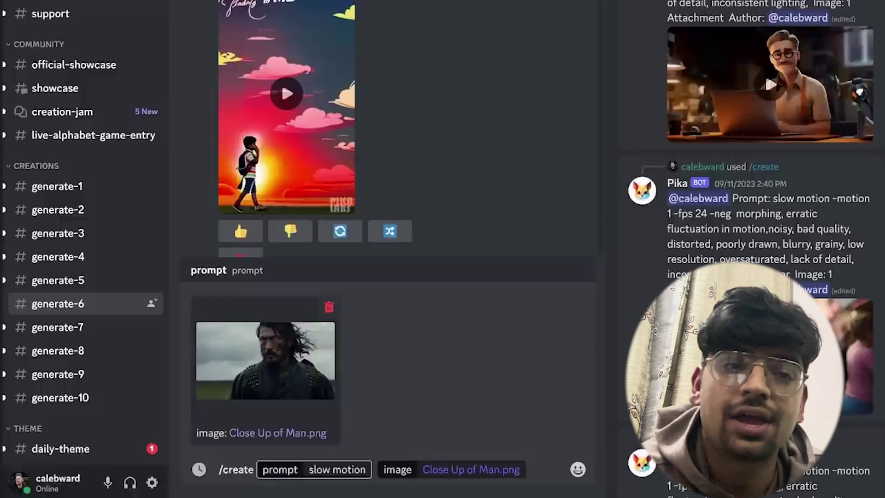
pyautogui.write(', ')
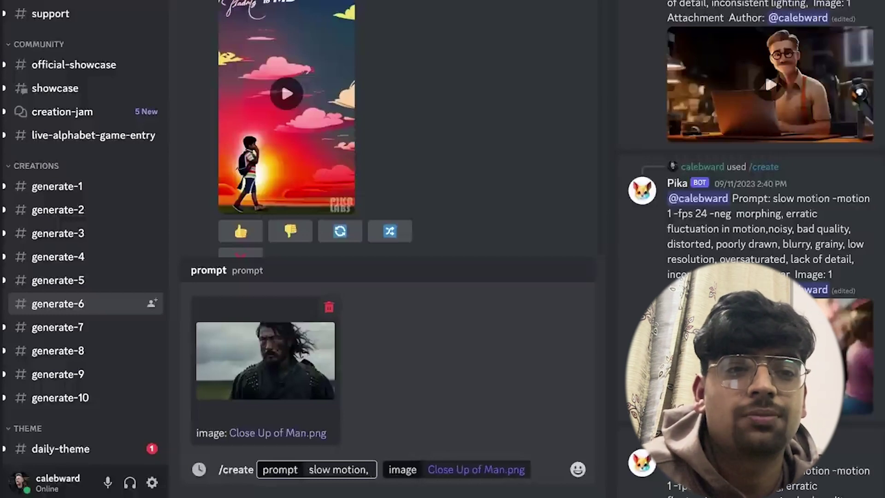
pyautogui.write('hair blowing')
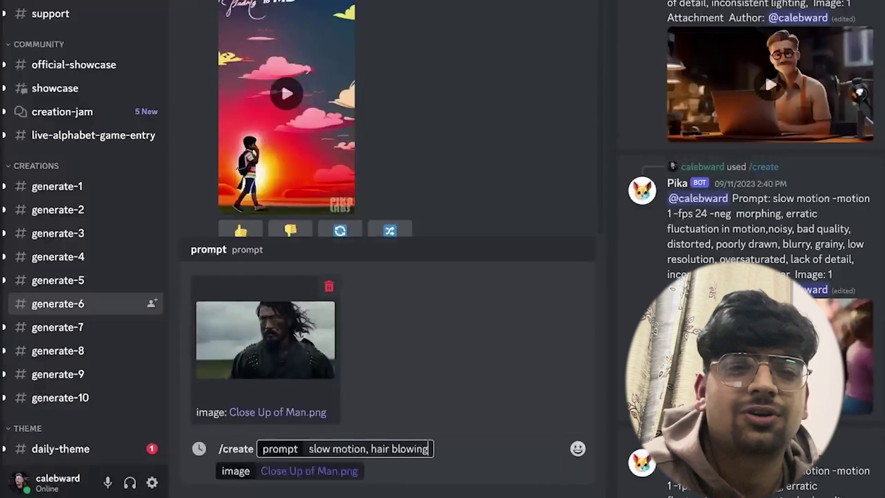
pyautogui.write(',')
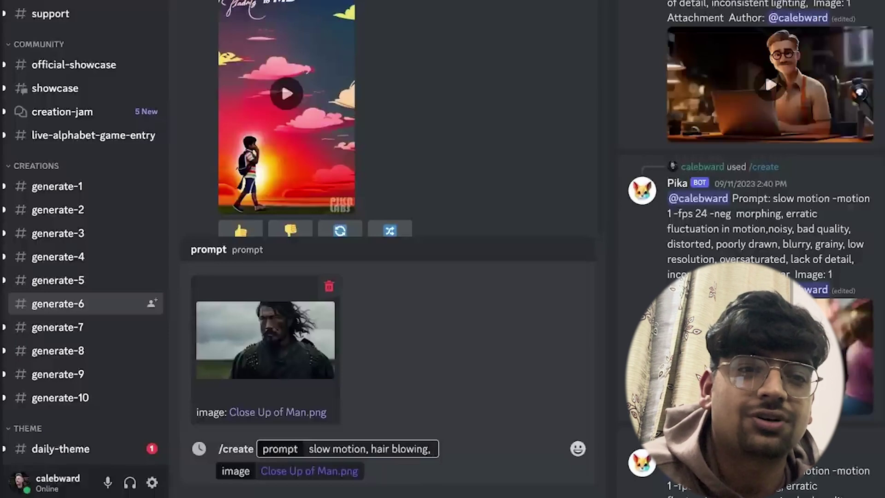
pyautogui.write('slight cloud mo')
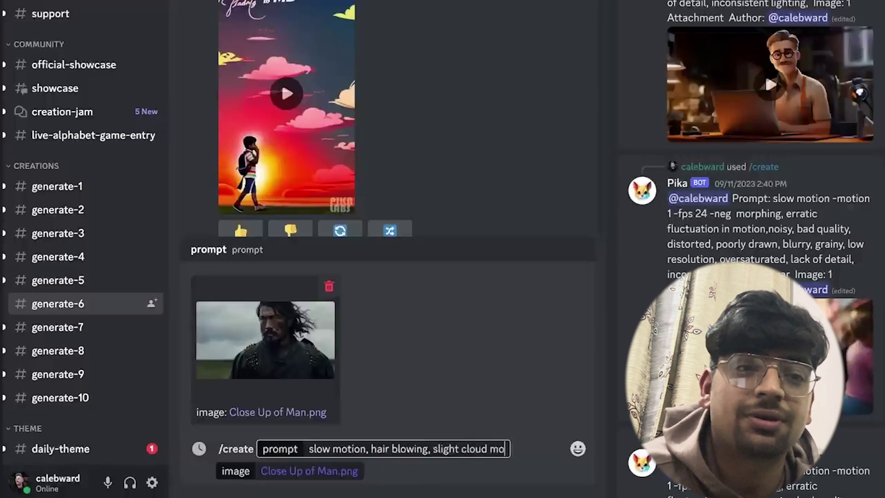
pyautogui.write('vement in th')
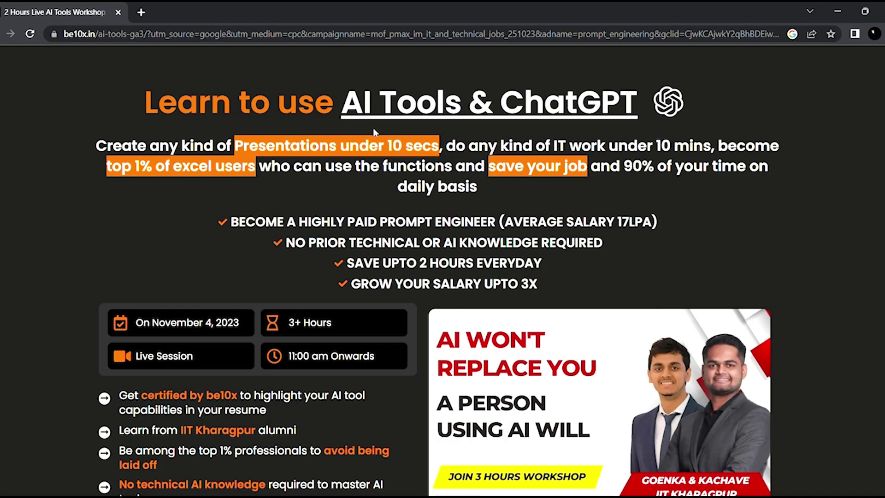
pyautogui.scroll(-6, 374, 130)
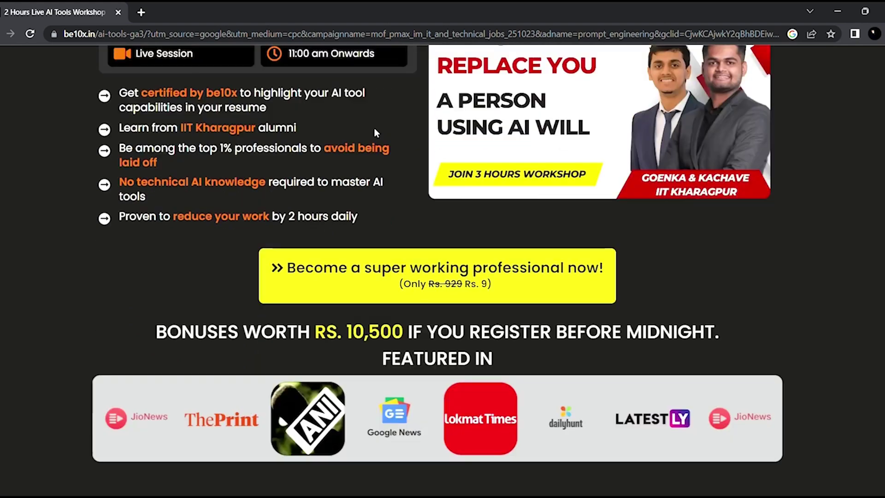
pyautogui.scroll(-5, 375, 131)
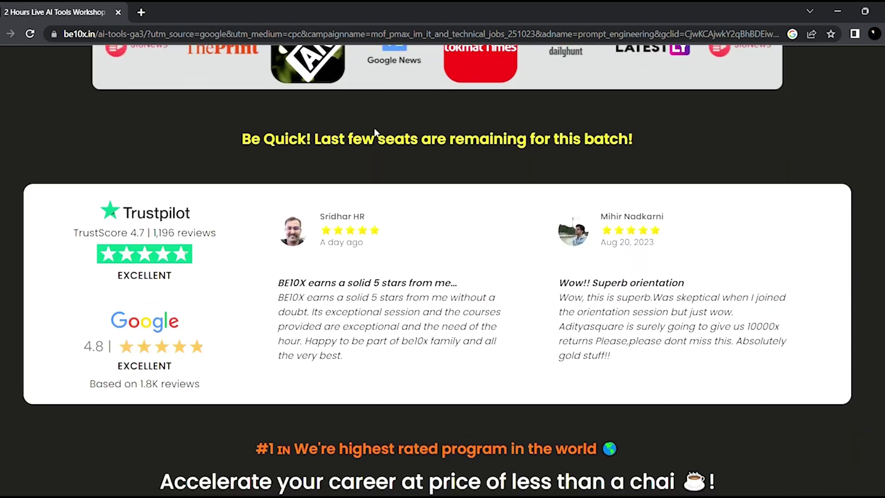
pyautogui.scroll(-8, 375, 132)
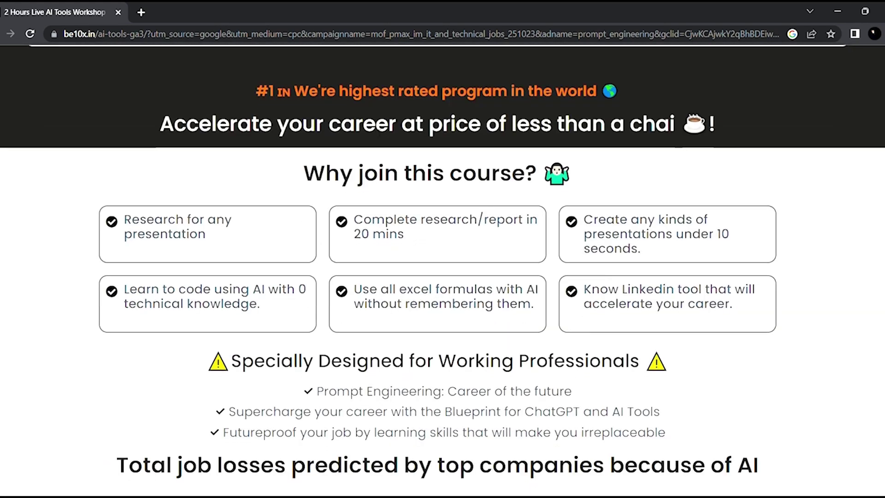
pyautogui.scroll(-7, 378, 126)
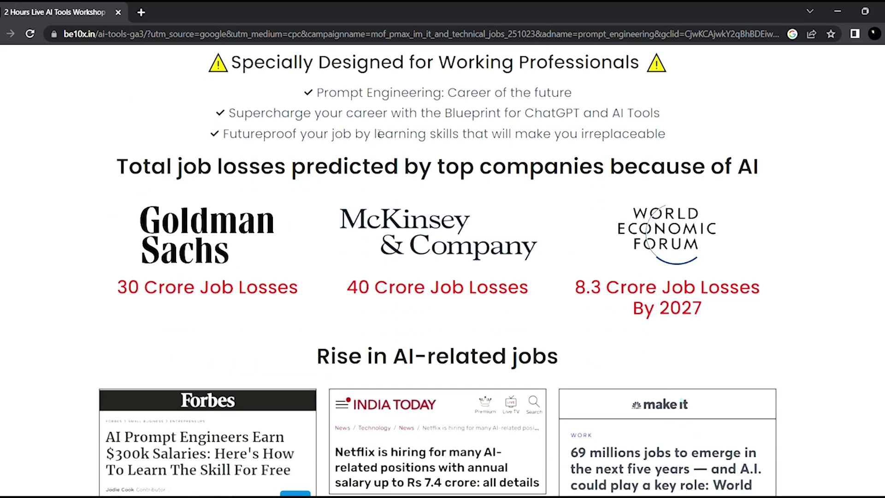
pyautogui.scroll(-3, 379, 133)
pyautogui.scroll(20, 379, 134)
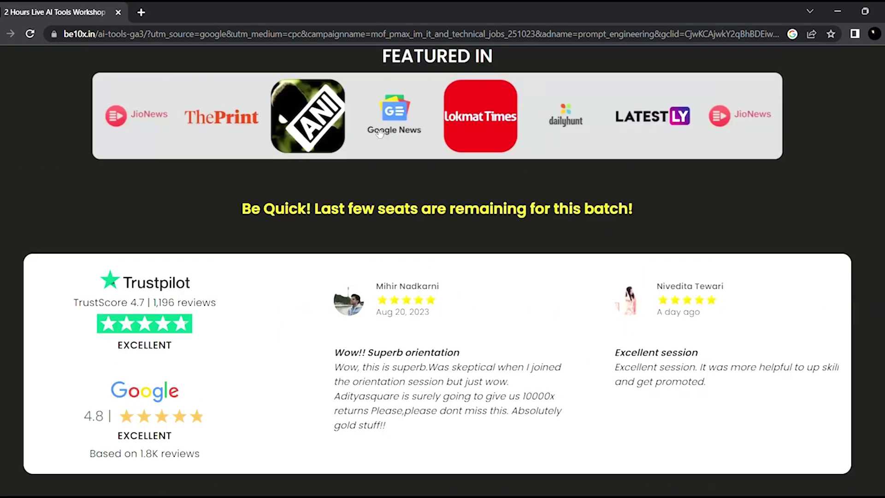
pyautogui.scroll(16, 379, 133)
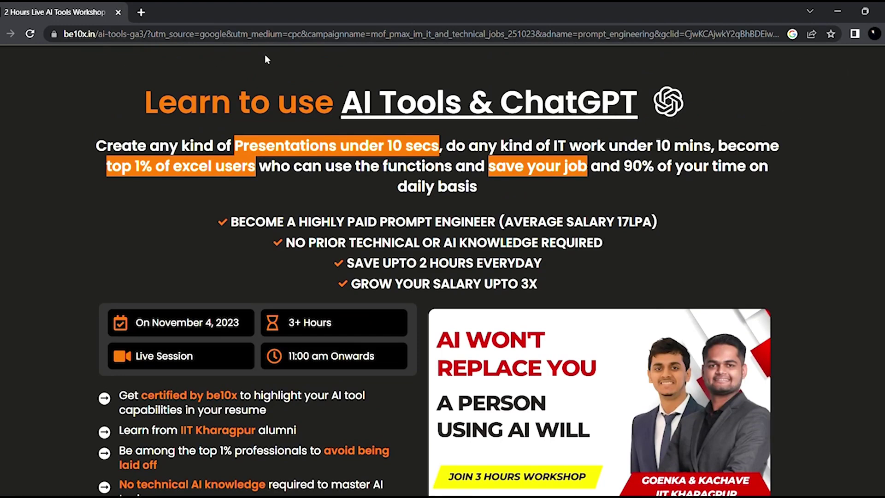
pyautogui.scroll(-4, 374, 132)
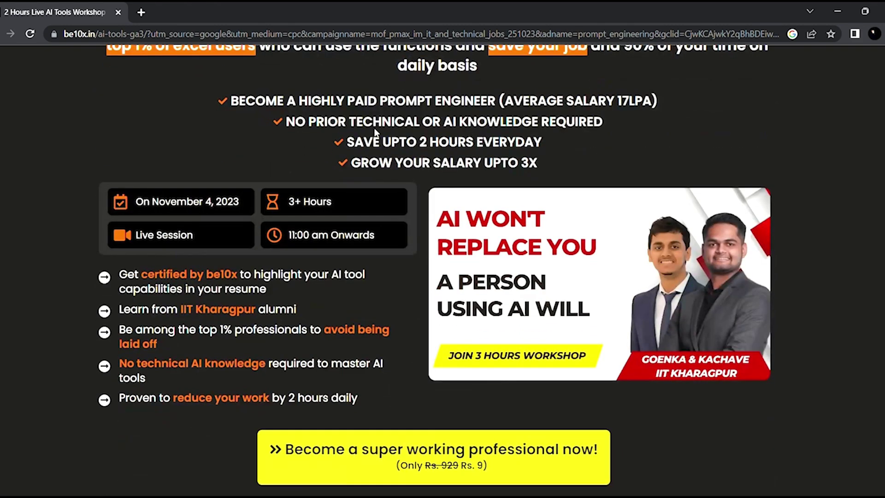
pyautogui.scroll(-8, 375, 133)
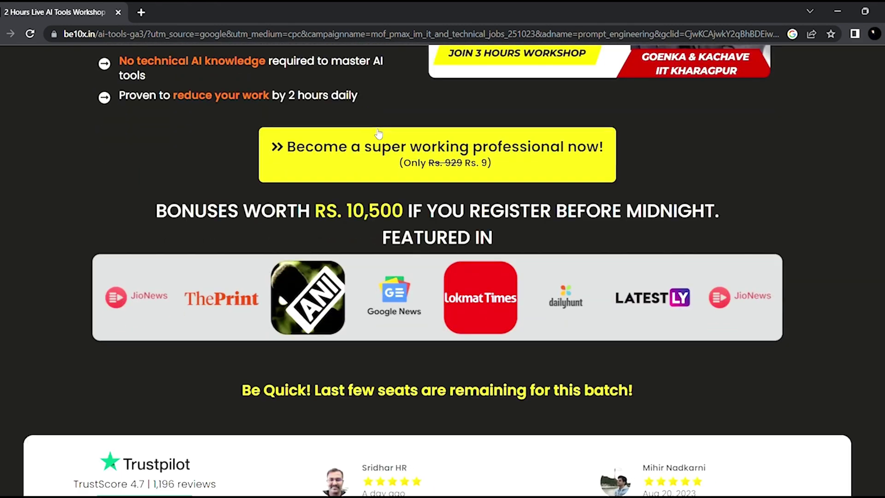
pyautogui.scroll(-9, 378, 134)
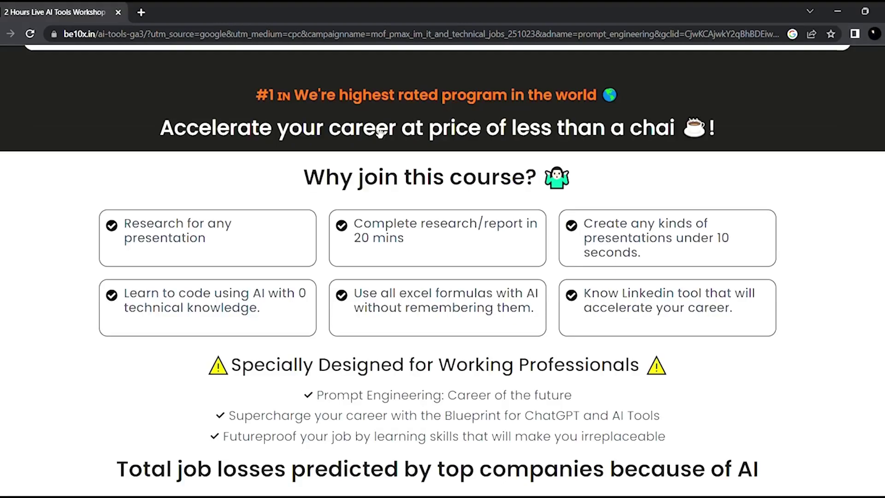
pyautogui.scroll(-7, 379, 130)
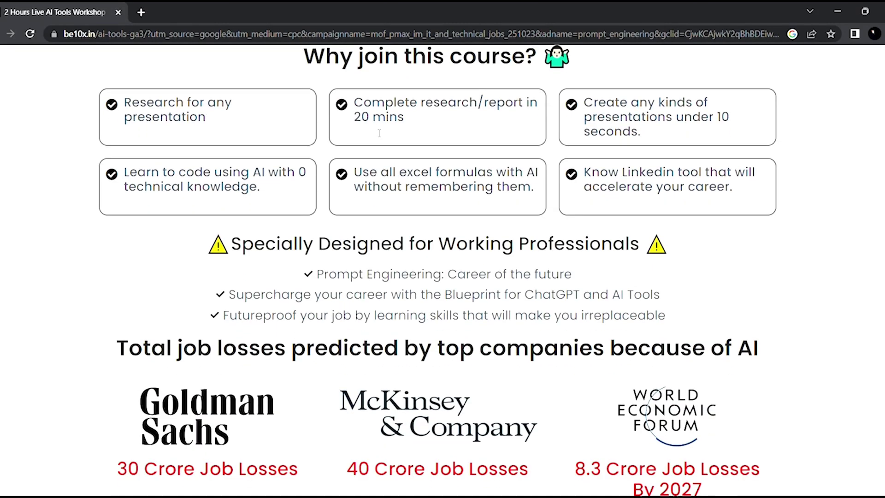
pyautogui.scroll(-2, 379, 134)
pyautogui.scroll(18, 379, 134)
pyautogui.scroll(16, 379, 134)
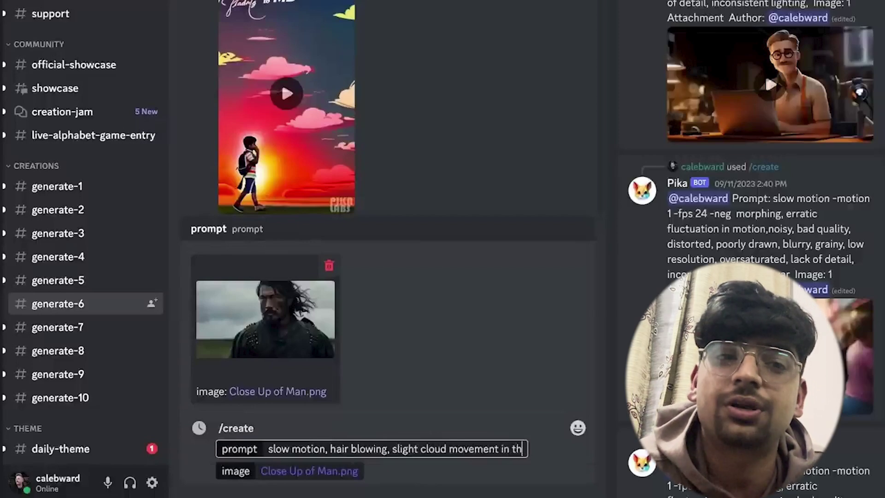
# - Finish the phrase with 'e background', drop a trial -fps flag, and add '-camera'
pyautogui.write('e background')
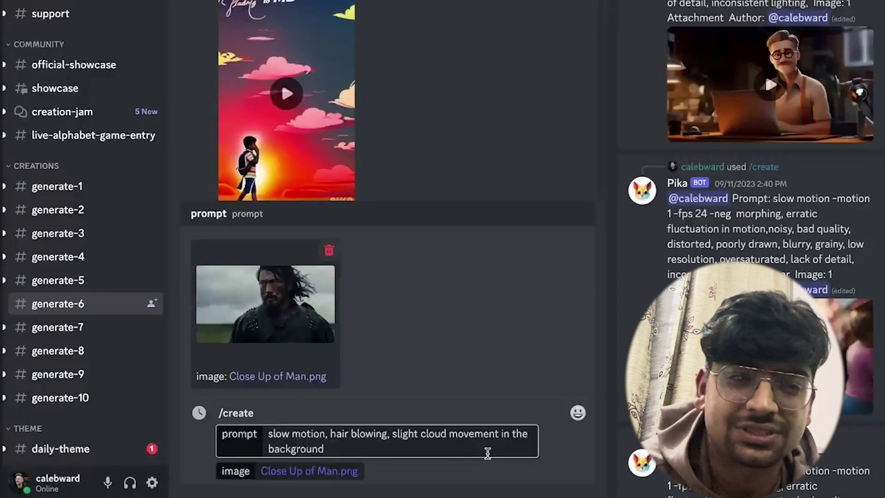
pyautogui.write('-fps')
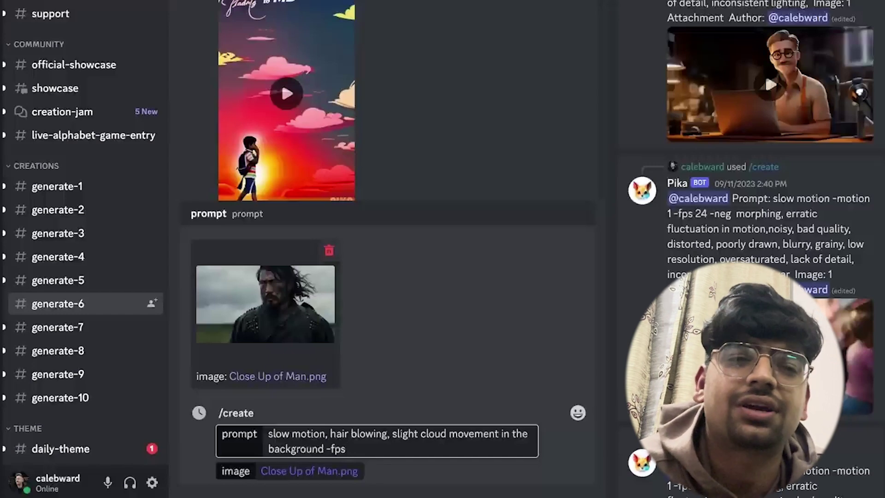
pyautogui.press('BackSpace')
pyautogui.press('BackSpace')
pyautogui.press('BackSpace')
pyautogui.press('BackSpace')
pyautogui.press('BackSpace')
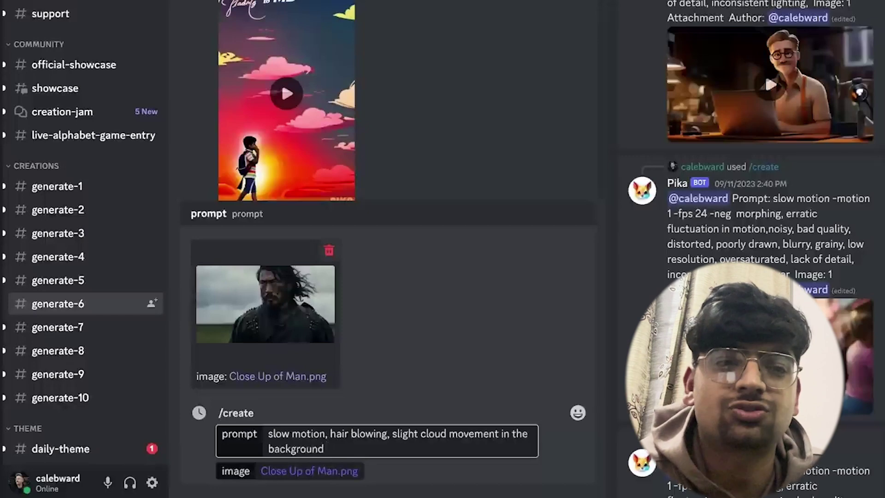
pyautogui.write('-camera')
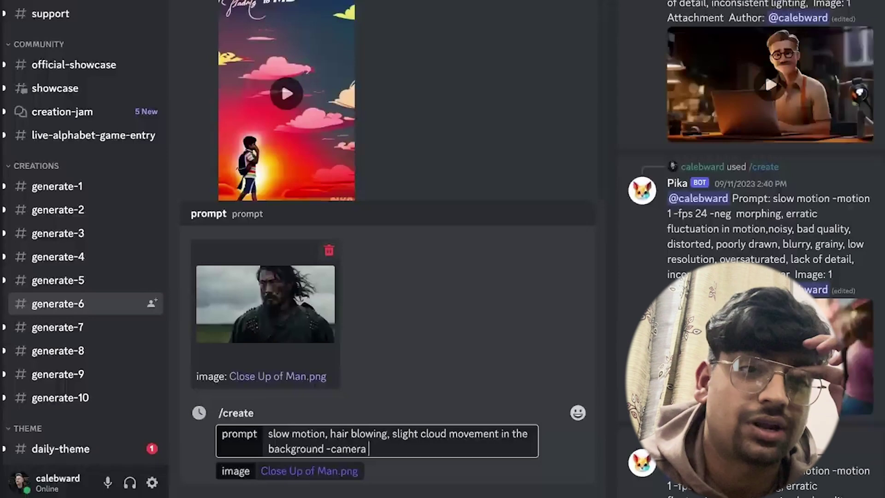
# - After trying 'up' and 'zoom', settle on '-camera pan right' and append '-neg'
pyautogui.write('pa')
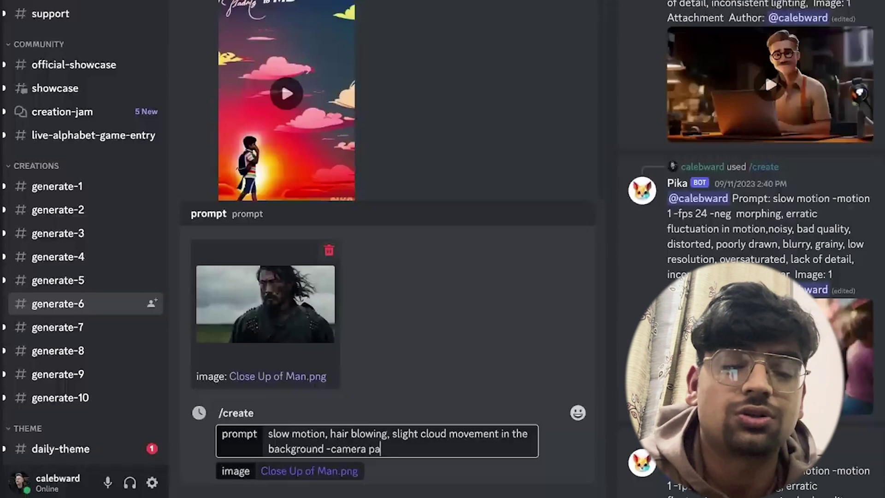
pyautogui.write('n right')
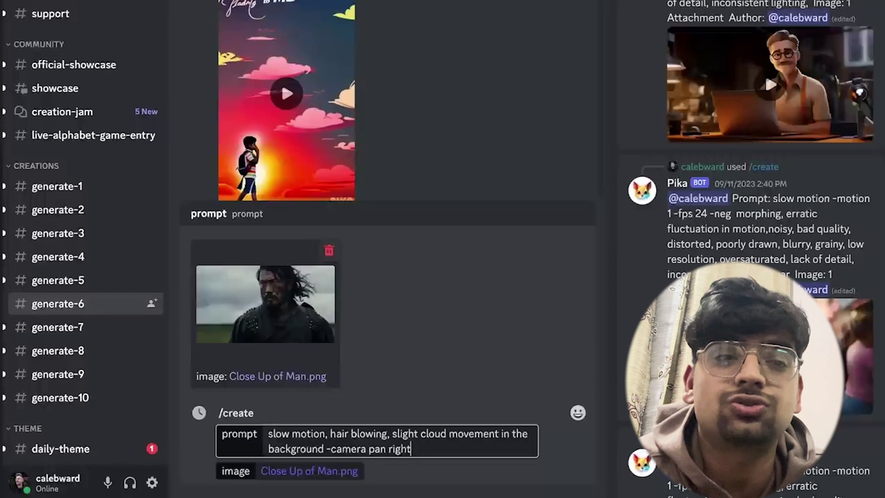
pyautogui.write('up')
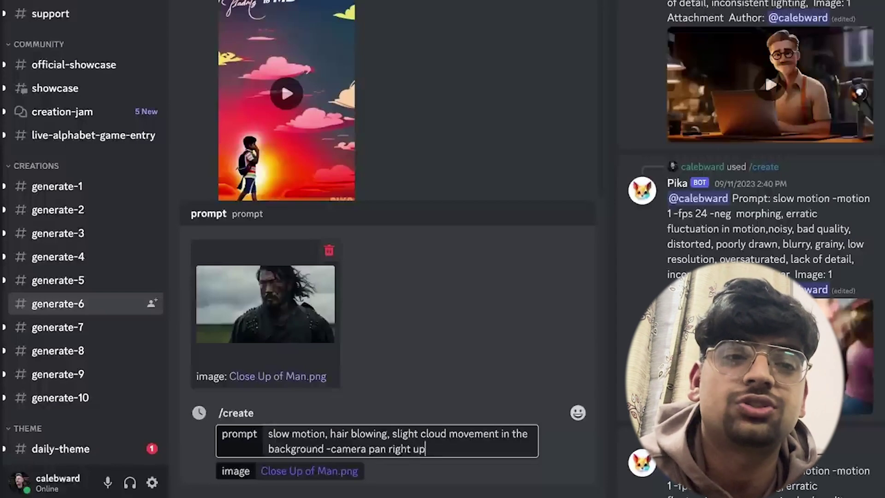
pyautogui.press('BackSpace')
pyautogui.press('BackSpace')
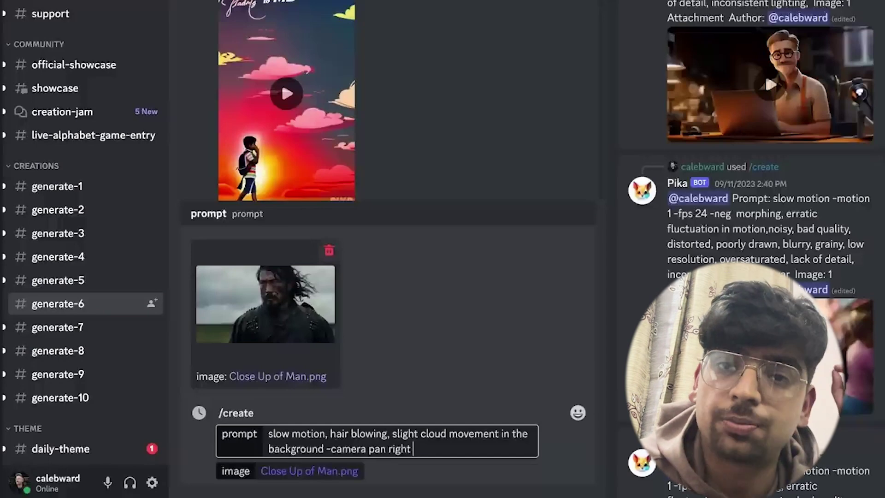
pyautogui.press('BackSpace')
pyautogui.press('BackSpace')
pyautogui.press('BackSpace')
pyautogui.press('BackSpace')
pyautogui.press('BackSpace')
pyautogui.press('BackSpace')
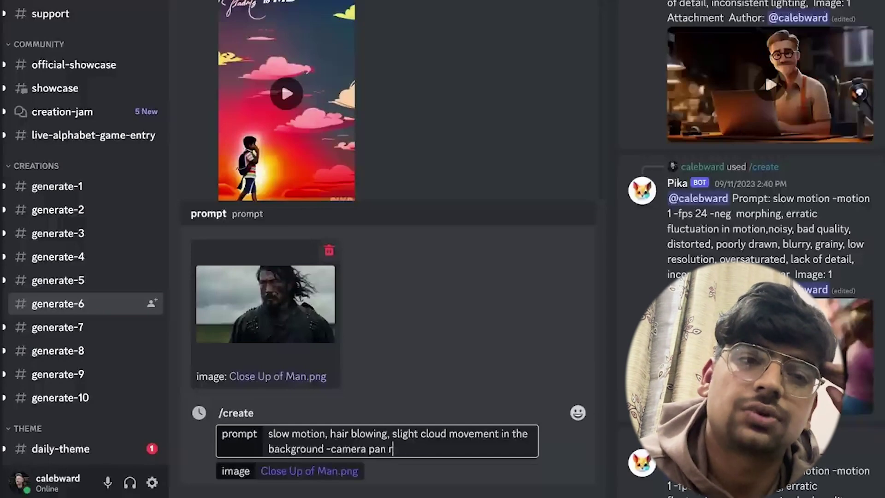
pyautogui.press('BackSpace')
pyautogui.press('BackSpace')
pyautogui.press('BackSpace')
pyautogui.press('BackSpace')
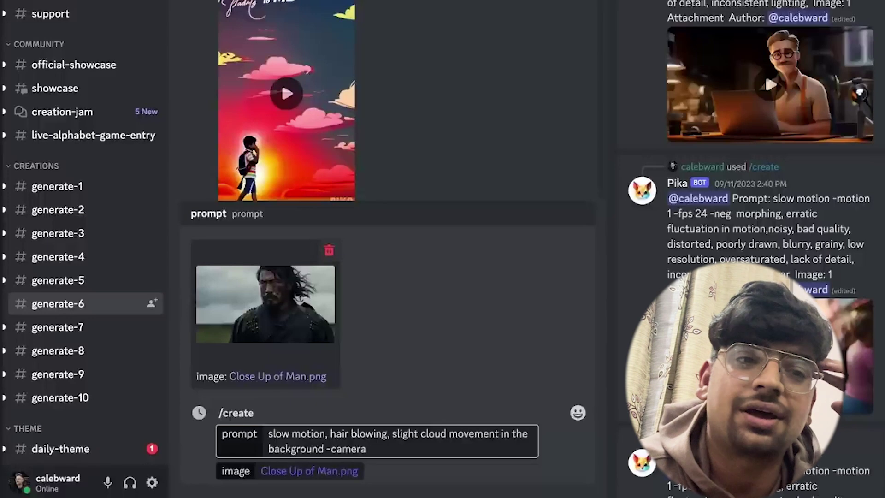
pyautogui.write('zoom')
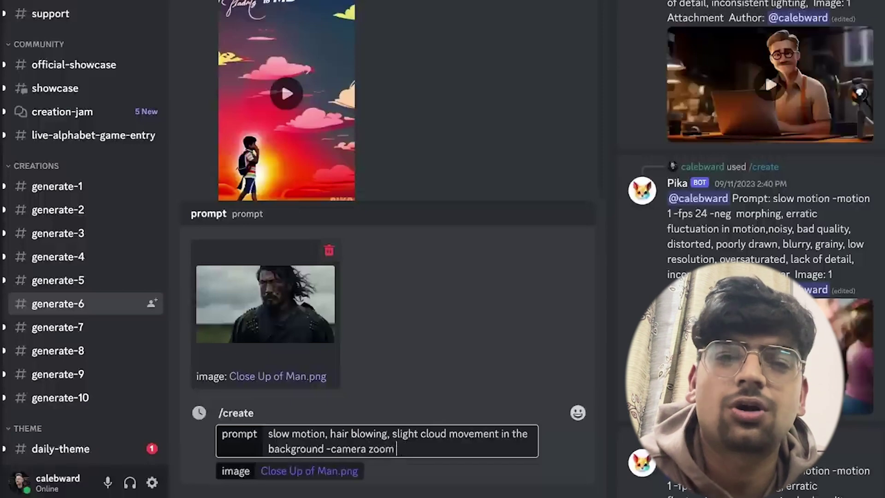
pyautogui.press('BackSpace')
pyautogui.press('BackSpace')
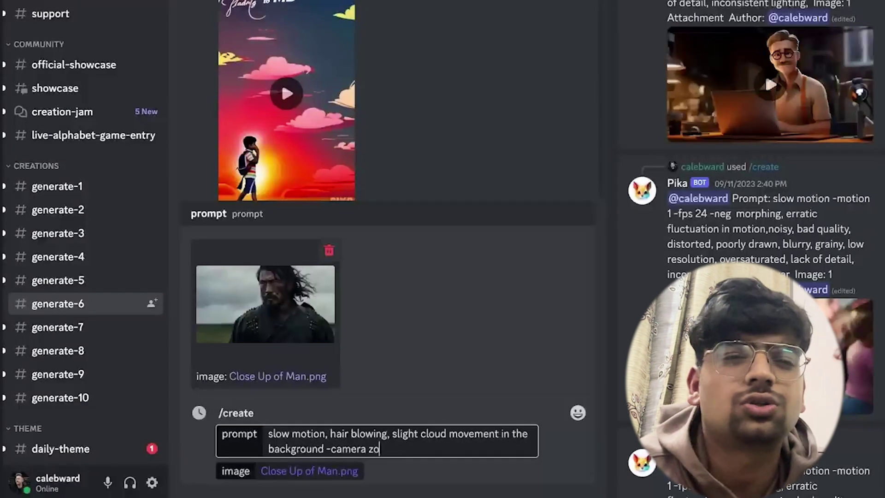
pyautogui.press('BackSpace')
pyautogui.press('BackSpace')
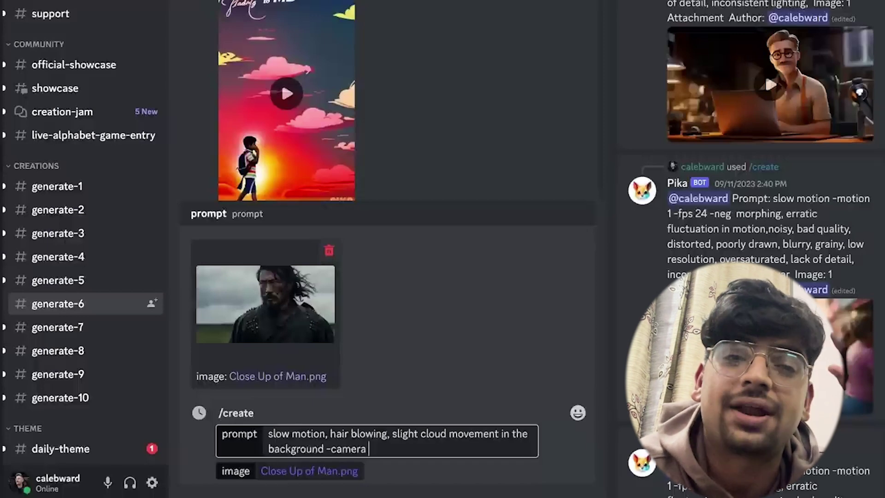
pyautogui.write('pan right')
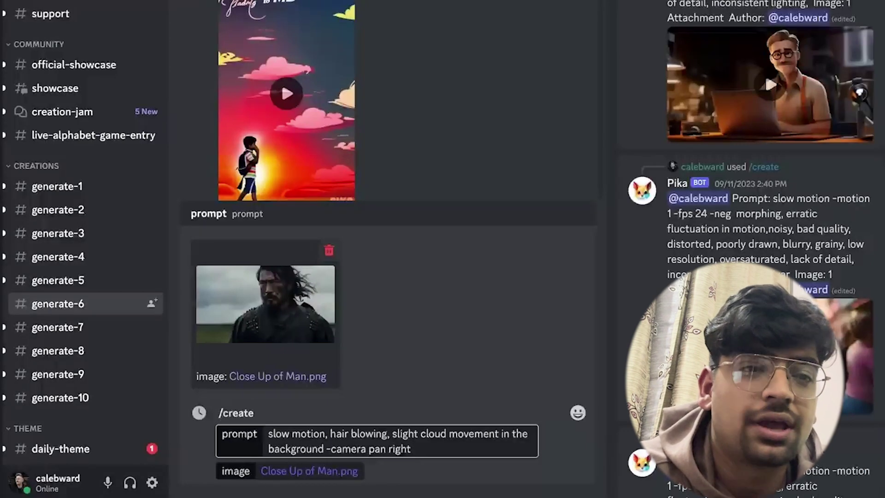
pyautogui.write('-neg')
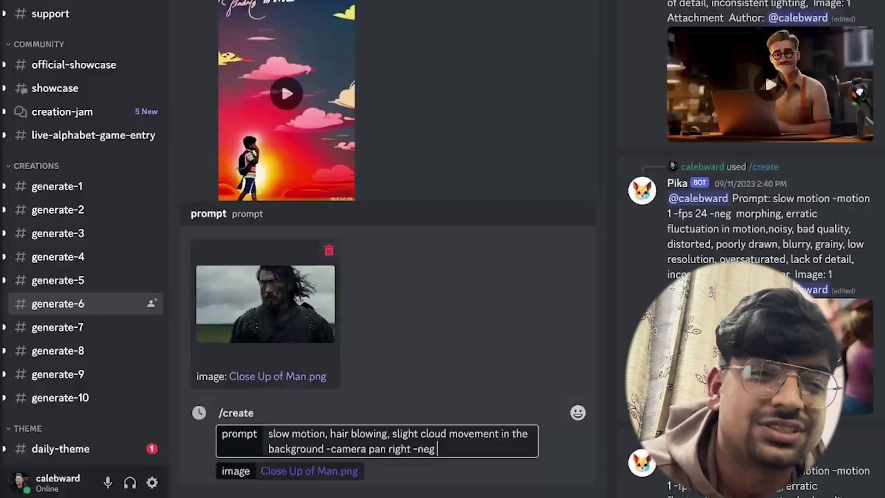
# - Paste the negative terms after -neg, highlighting 'noisy', 'quality' and 'distorted'
pyautogui.write('morphing, erratic fluctuation in motion, noisy, bad quality, distorted, poorly drawn, blurry, grainy, low resolution, oversaturated, lack of detail, inconsistent lighting,')
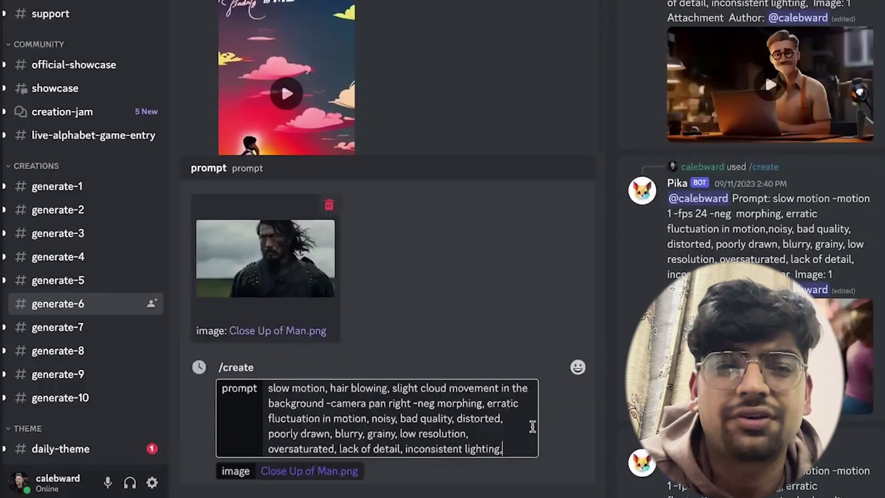
pyautogui.doubleClick(385, 419)
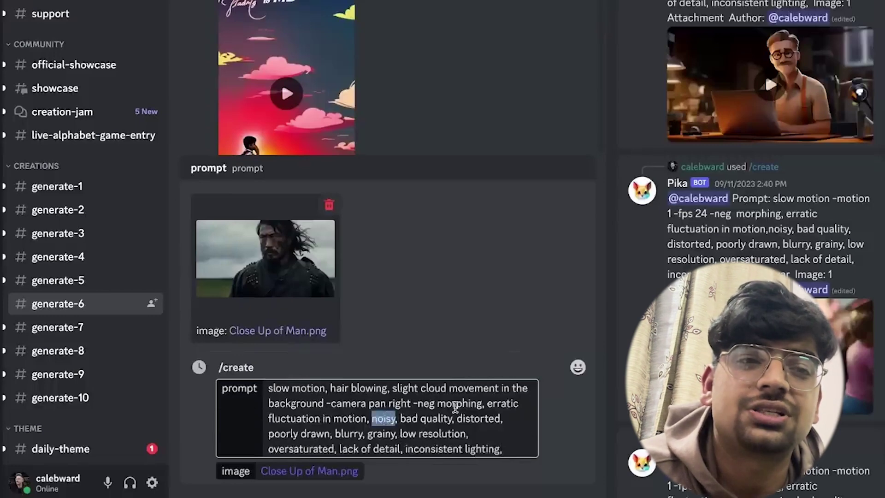
pyautogui.doubleClick(431, 419)
pyautogui.doubleClick(490, 419)
pyautogui.click(514, 449)
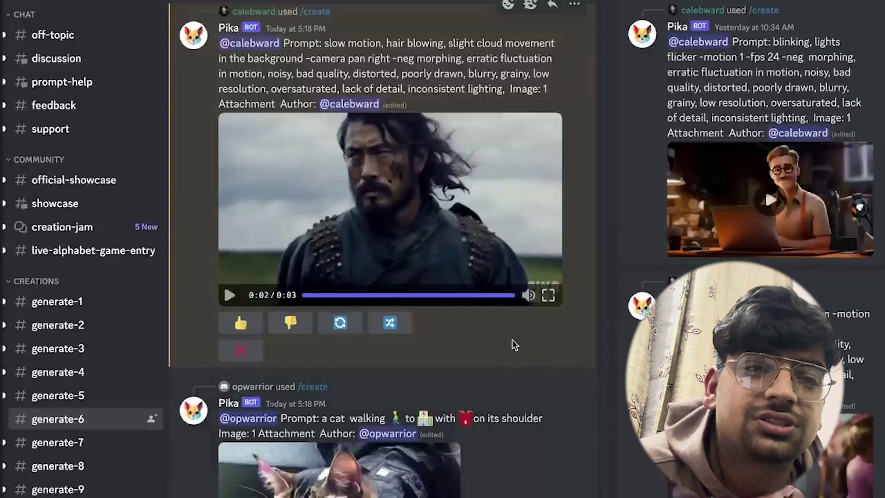
# - Redo the samurai video result, then open its prefilled Create Video variation form
pyautogui.click(341, 324)
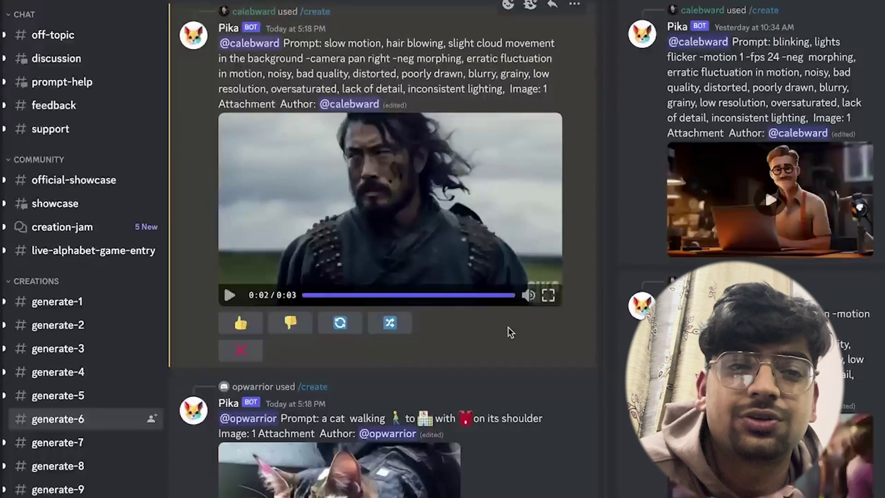
pyautogui.click(391, 325)
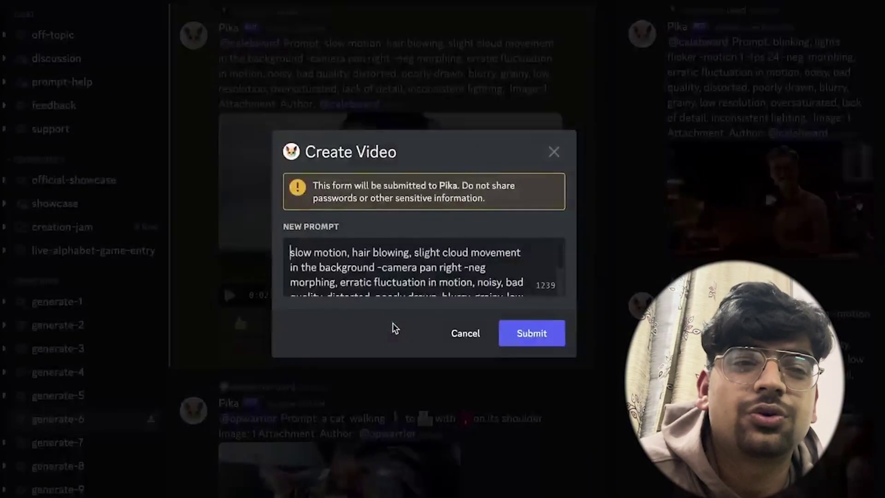
pyautogui.moveTo(525, 253); pyautogui.dragTo(373, 254)
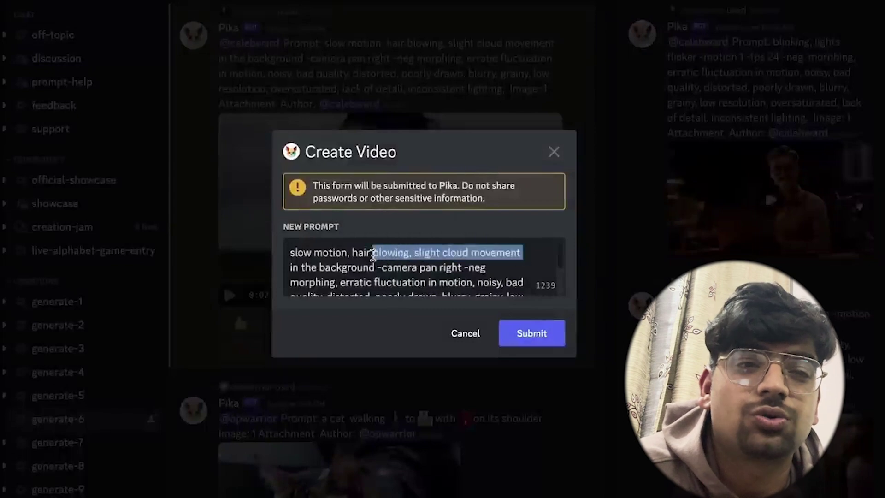
pyautogui.click(416, 252)
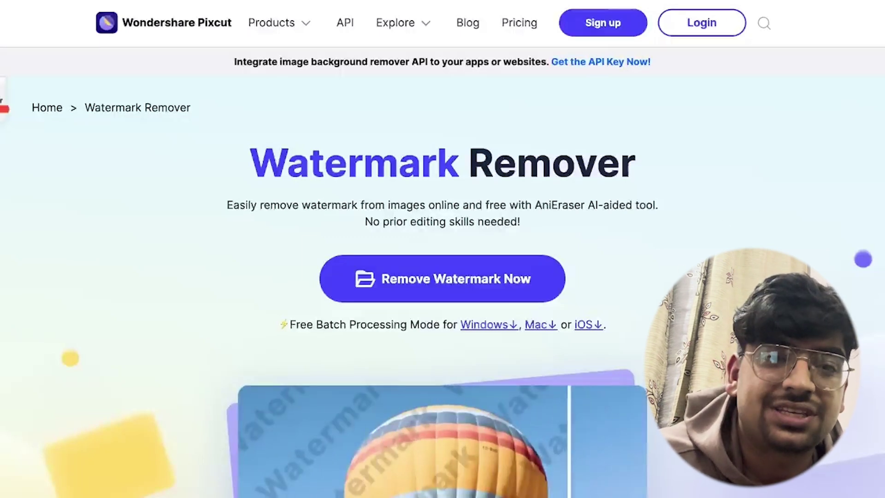
# - Launch PixCut's watermark removal tool with Remove Watermark Now
pyautogui.click(470, 285)
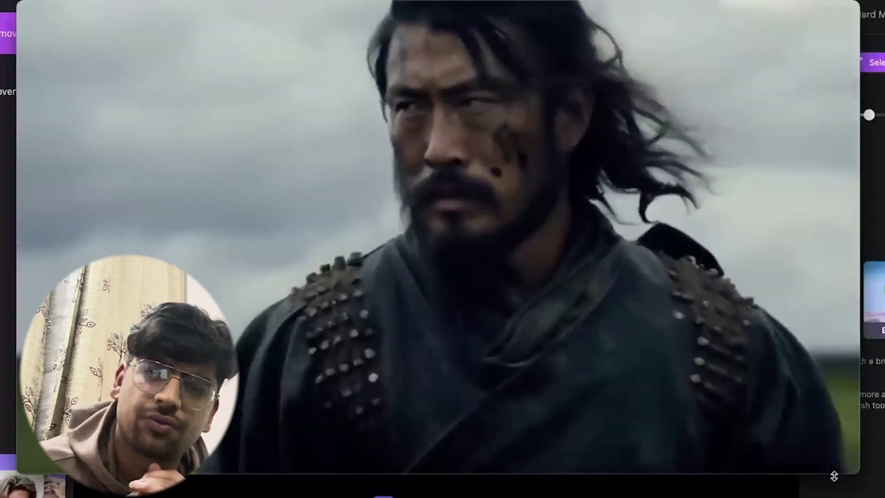
pyautogui.moveTo(852, 424)
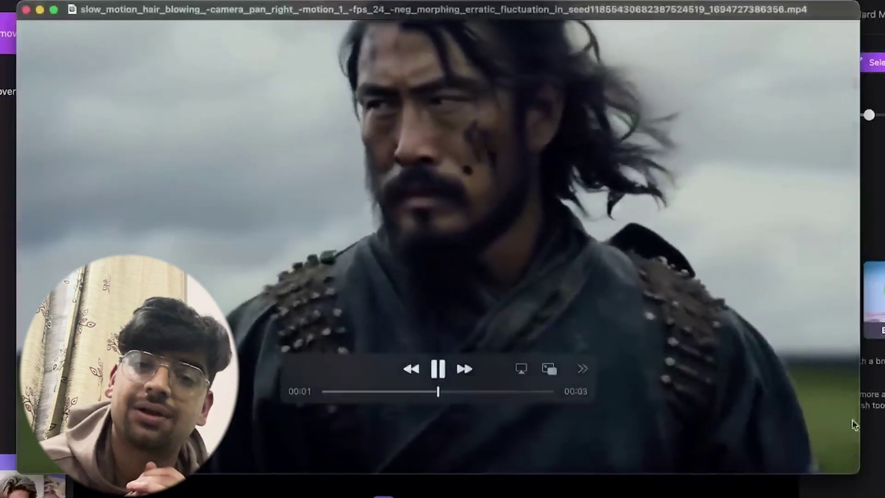